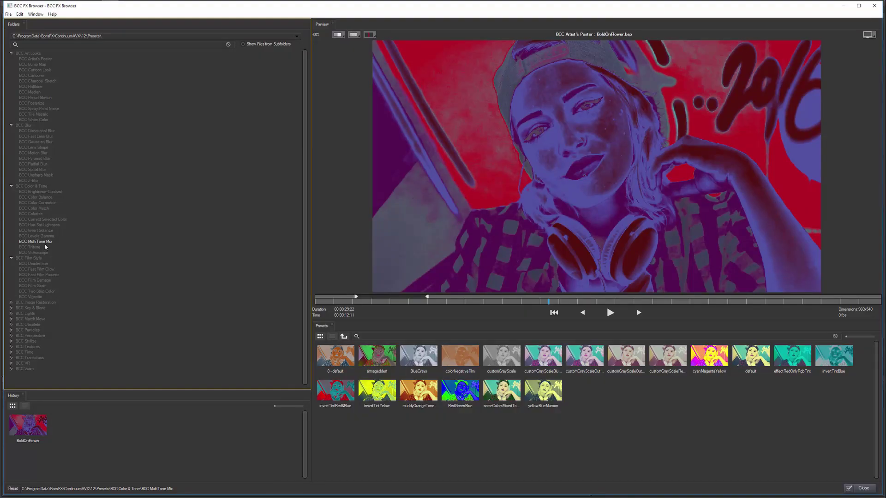
# Preview several MultiTone Mix looks, including customGrayScale, then the Tritone redTint look
pyautogui.click(377, 390)
pyautogui.click(418, 391)
pyautogui.click(460, 355)
pyautogui.click(460, 390)
pyautogui.click(501, 390)
pyautogui.click(502, 356)
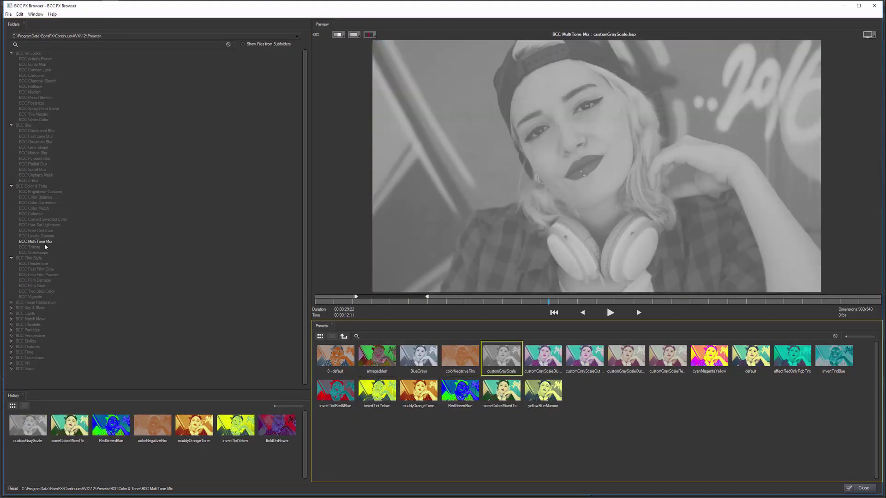
pyautogui.click(30, 247)
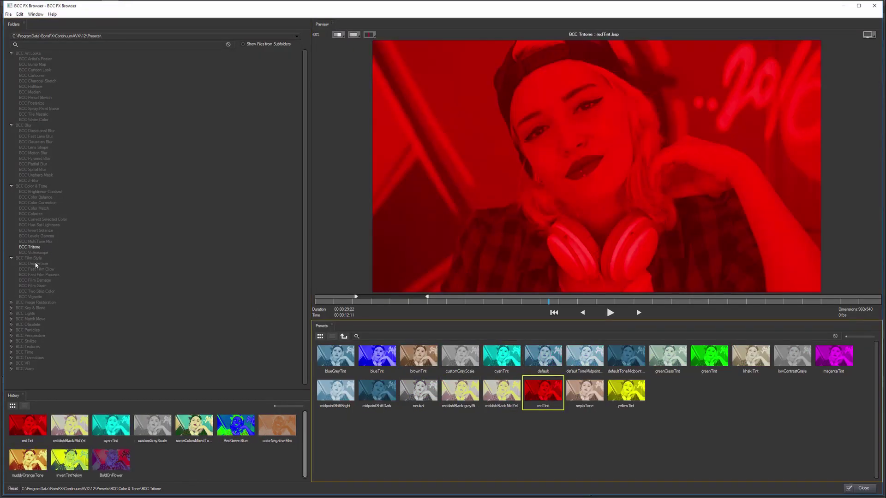
# List BCC Fast Film Process presets and preview looks such as Bleach Bypass and Blue Wash
pyautogui.click(50, 275)
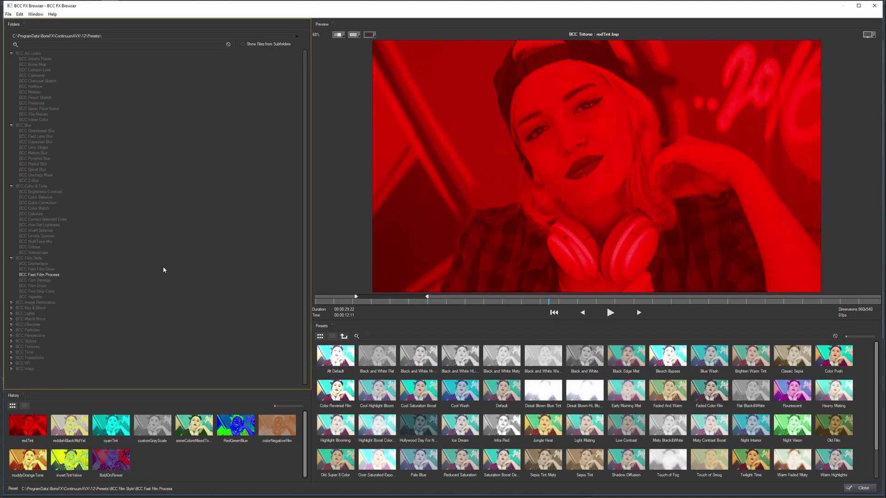
pyautogui.click(709, 425)
pyautogui.click(751, 425)
pyautogui.click(673, 357)
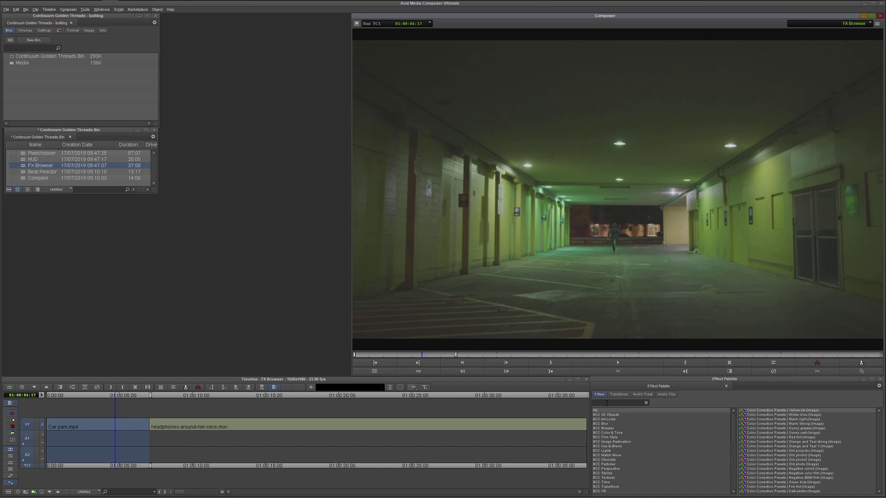
# Search effects for 'video' and apply BCC Video Glitch RT to the Car park.mp4 clip
pyautogui.click(597, 402)
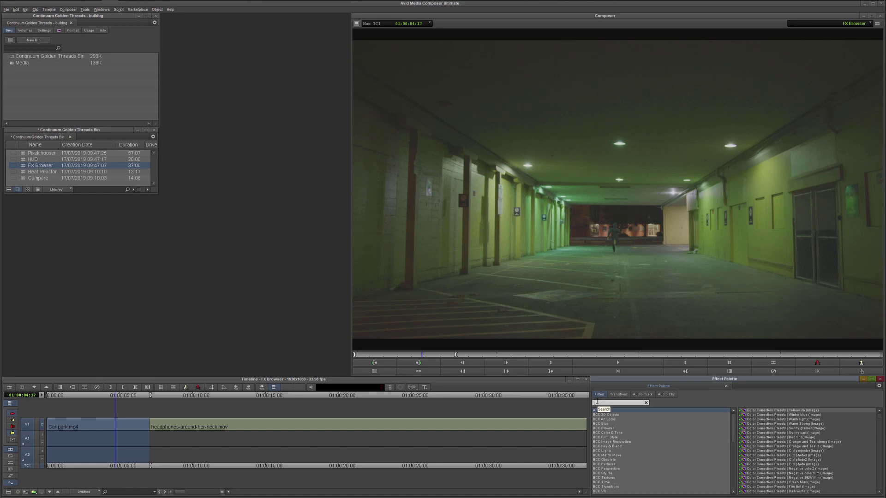
pyautogui.write('video')
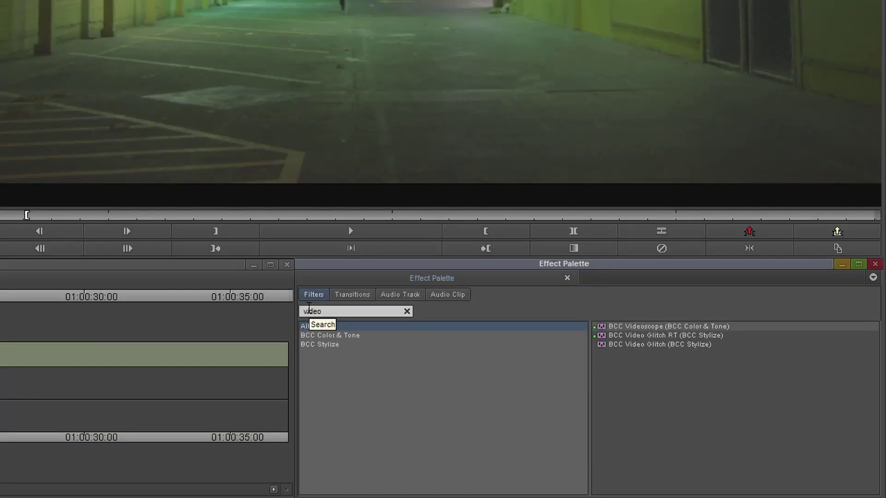
pyautogui.click(656, 338)
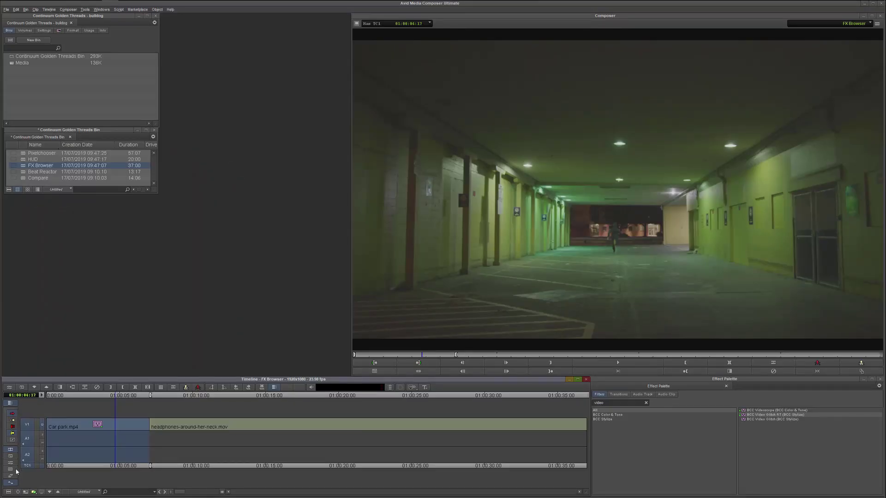
# In the glitch effect's Effect Editor, check the preset list unchanged, then enable Show FX Browser
pyautogui.click(10, 466)
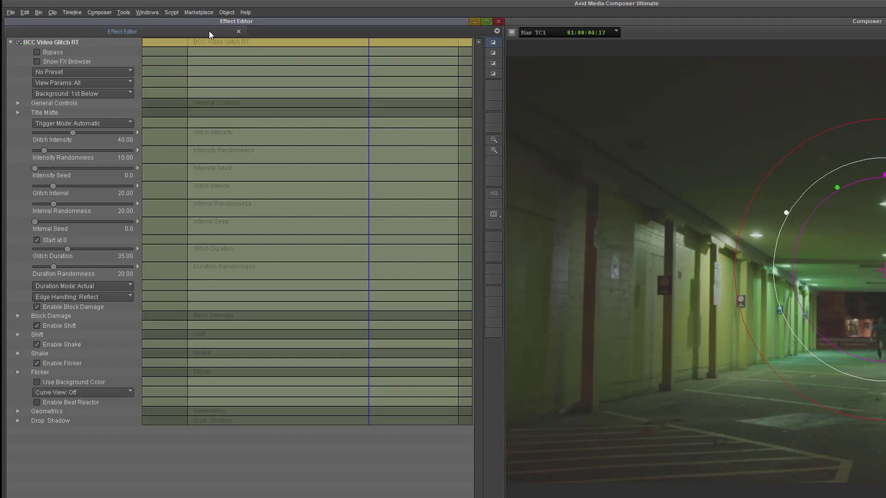
pyautogui.click(123, 72)
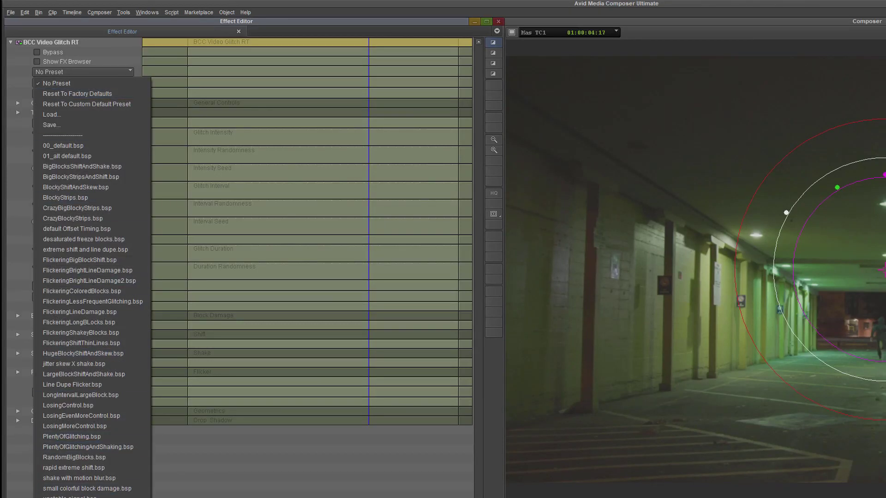
pyautogui.click(59, 70)
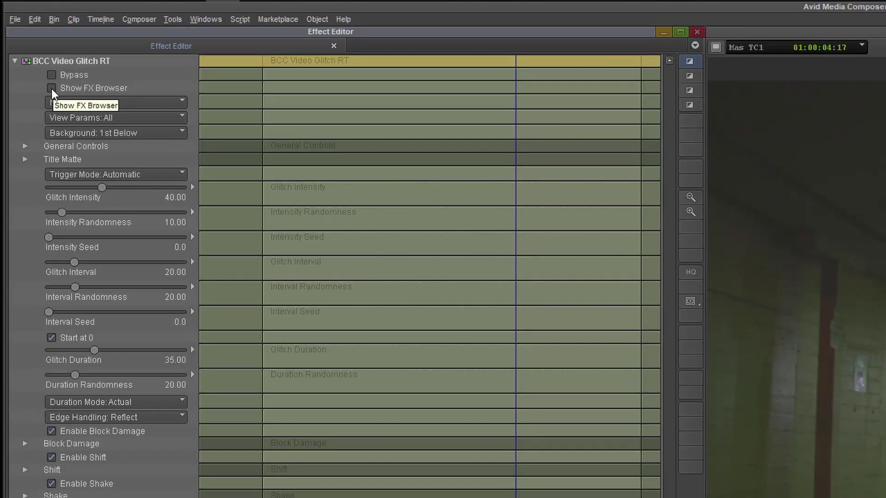
pyautogui.click(52, 87)
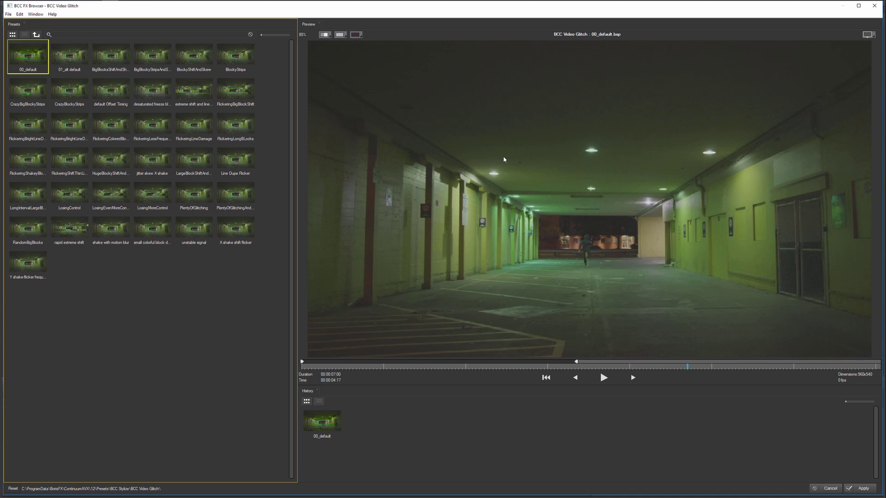
# Resize the preview area and switch its resolution to Eighth, then back to Full
pyautogui.moveTo(403, 356)
pyautogui.mouseDown()
pyautogui.moveTo(402, 372)
pyautogui.moveTo(402, 159)
pyautogui.moveTo(402, 369)
pyautogui.mouseUp()
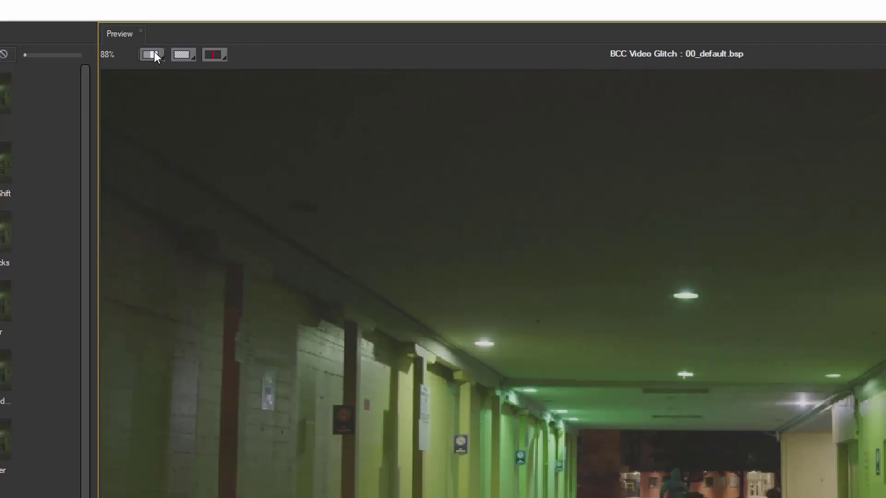
pyautogui.click(325, 34)
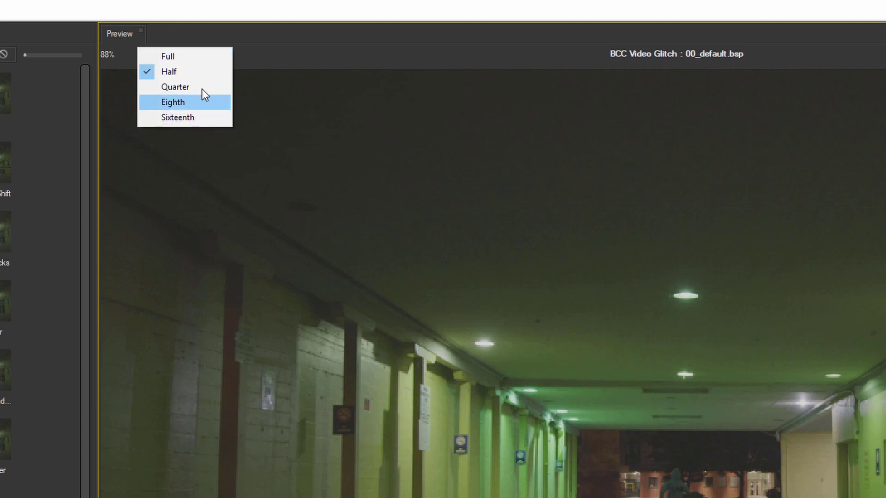
pyautogui.click(201, 102)
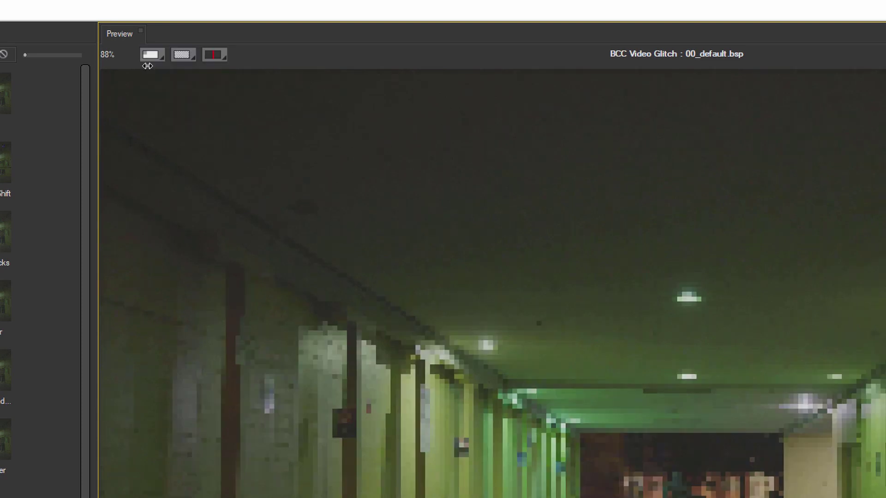
pyautogui.click(145, 58)
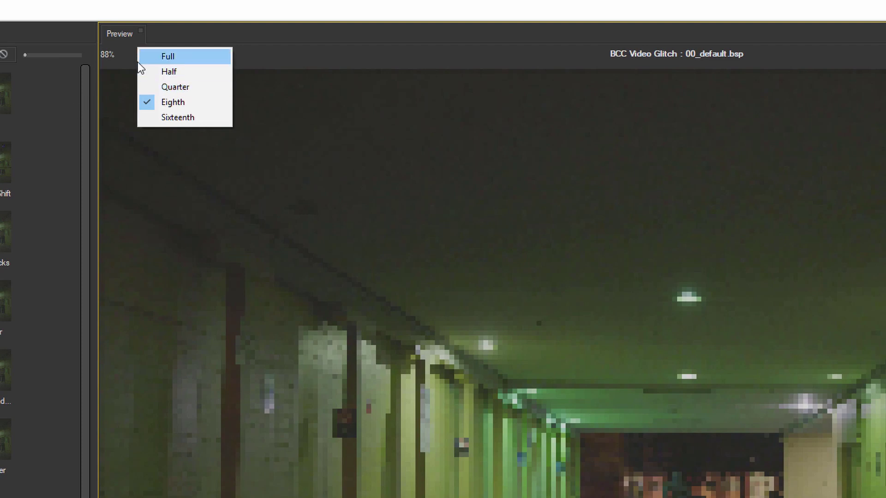
pyautogui.click(143, 57)
# Leave background compositing unchanged and set the compare mode to Compare Side By Side
pyautogui.click(181, 54)
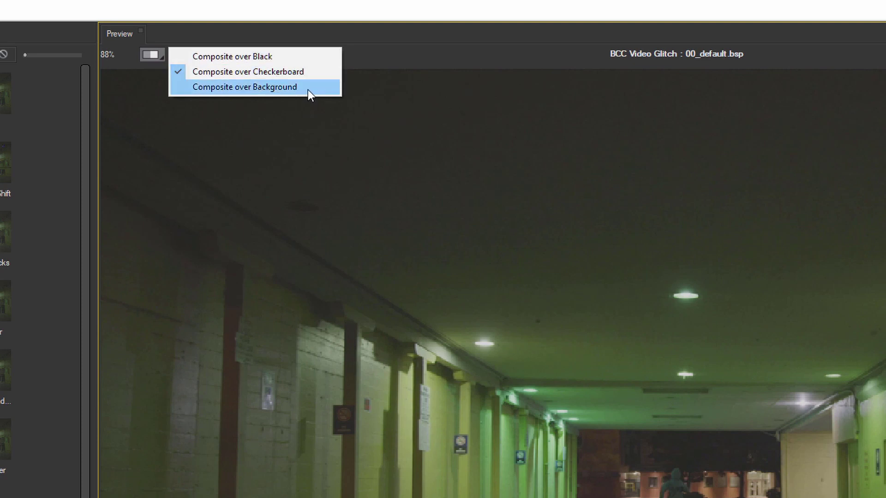
pyautogui.click(386, 79)
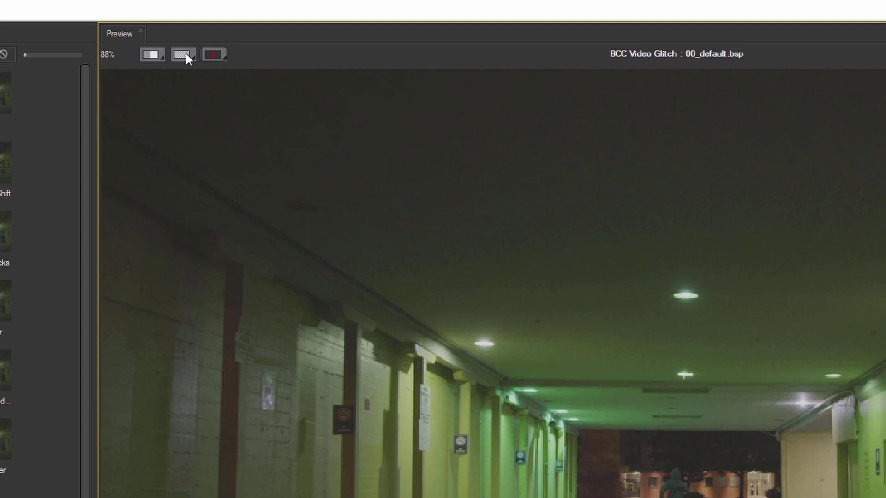
pyautogui.click(186, 54)
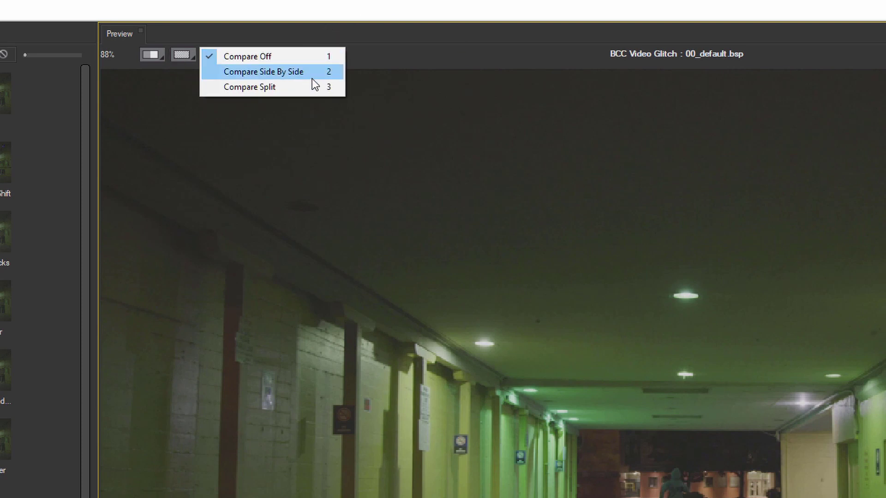
pyautogui.click(312, 86)
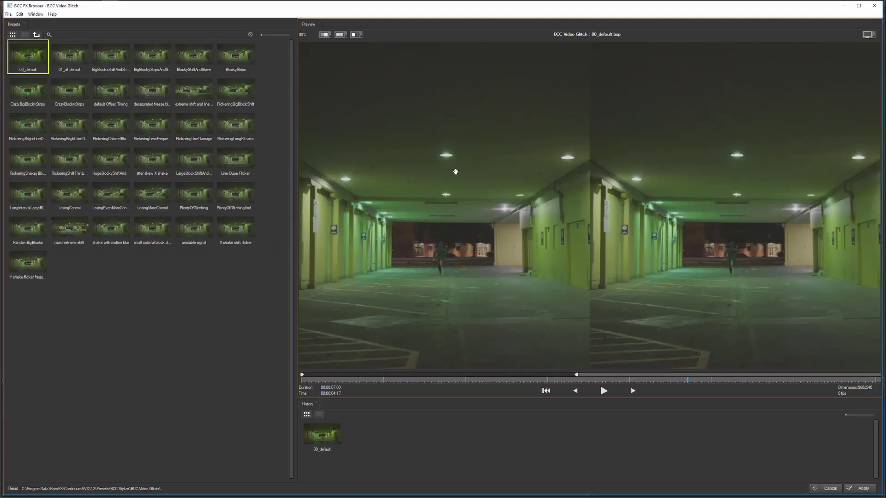
# Play the preview, shift its in/out range later in the clip, and replay the loop
pyautogui.click(604, 390)
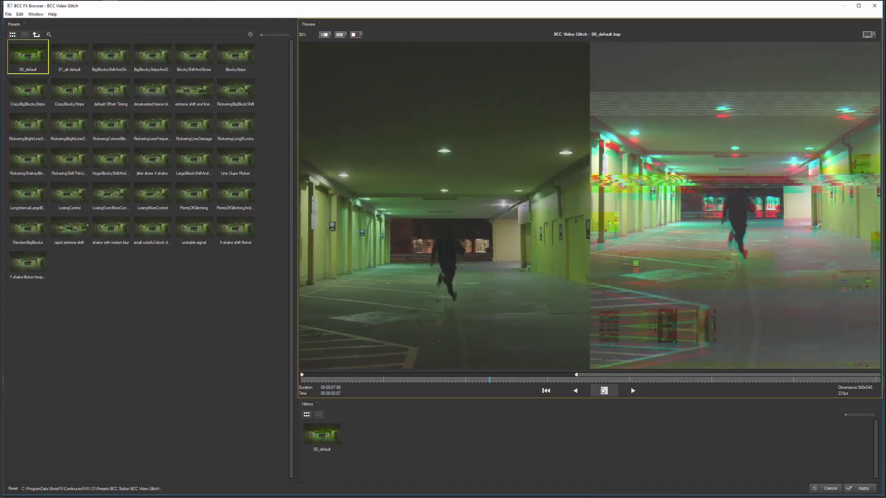
pyautogui.press('space')
pyautogui.moveTo(622, 379)
pyautogui.mouseDown()
pyautogui.moveTo(678, 379)
pyautogui.moveTo(643, 378)
pyautogui.mouseUp()
pyautogui.moveTo(795, 379); pyautogui.dragTo(802, 379)
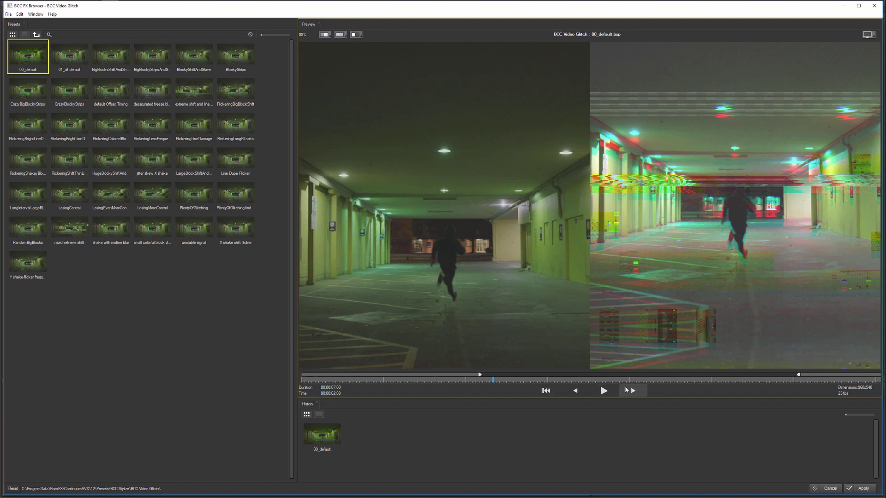
pyautogui.click(602, 391)
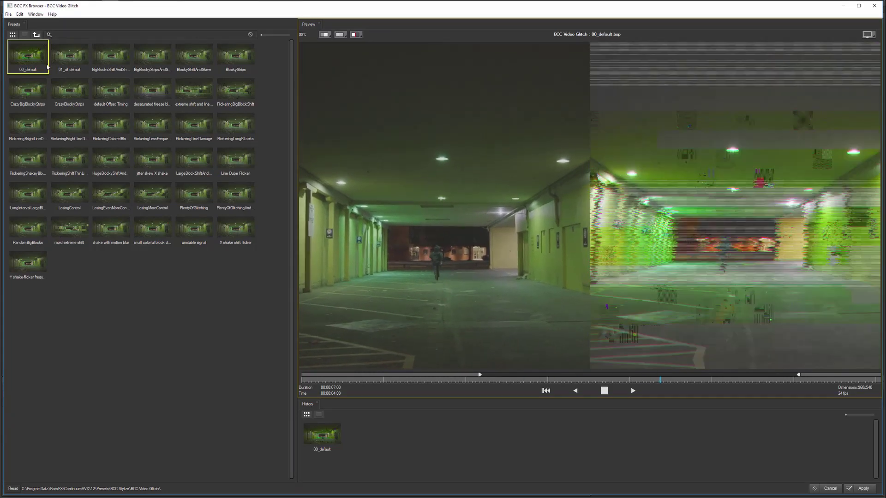
# Preview the Video Glitch presets from BigBlockyStripsAndShift through to unstable signal
pyautogui.click(153, 56)
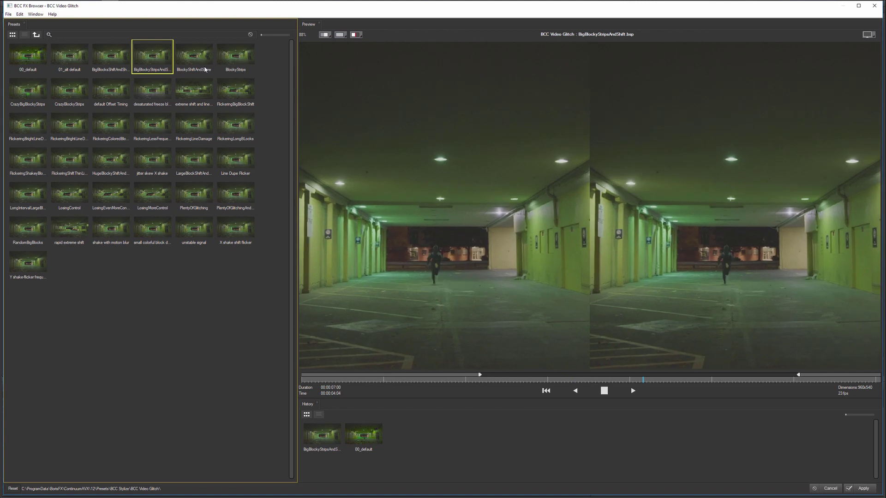
pyautogui.click(199, 63)
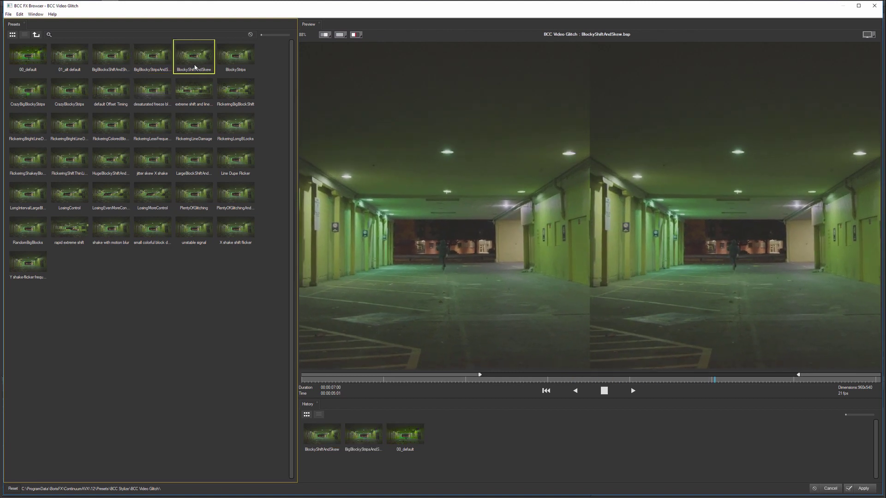
pyautogui.click(238, 60)
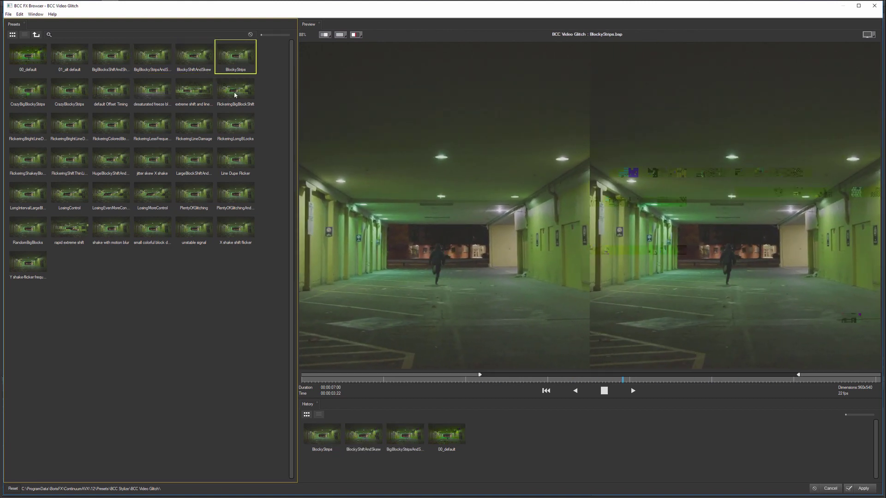
pyautogui.click(234, 95)
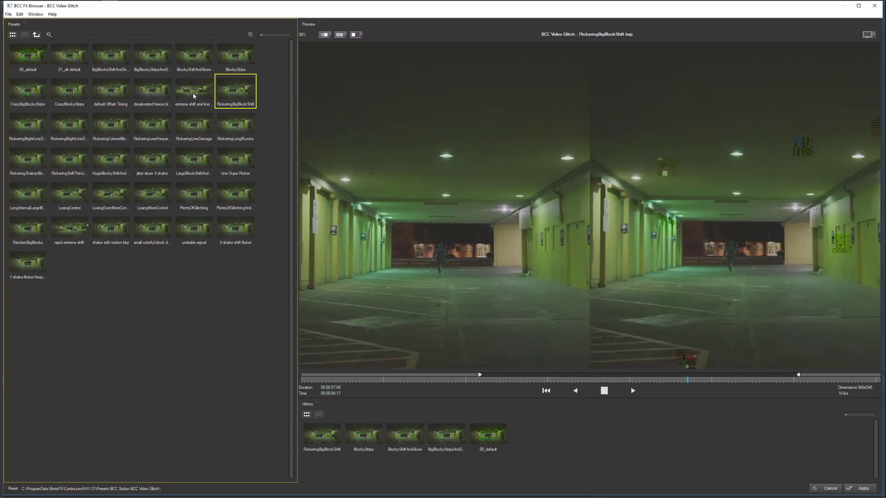
pyautogui.click(177, 97)
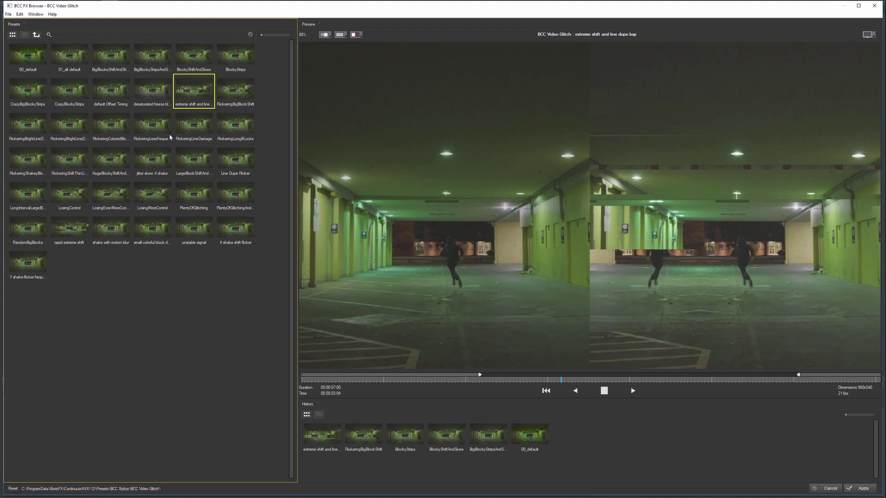
pyautogui.click(145, 125)
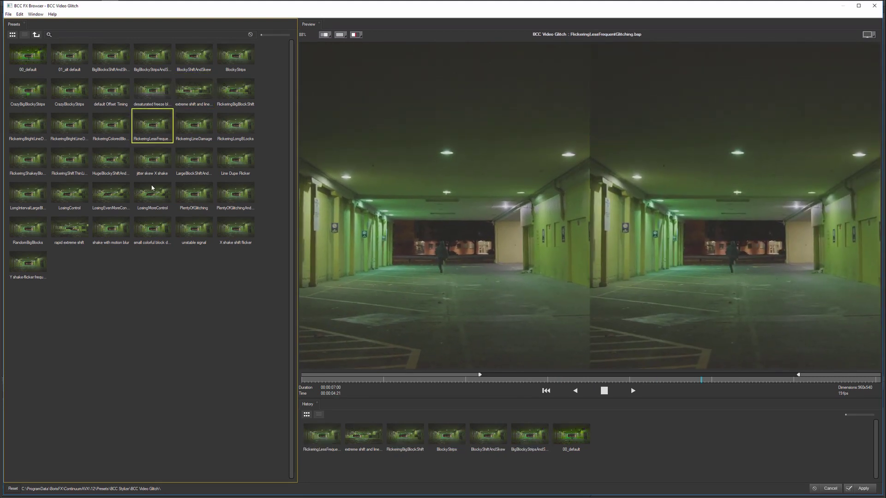
pyautogui.click(193, 159)
pyautogui.click(153, 192)
pyautogui.click(117, 210)
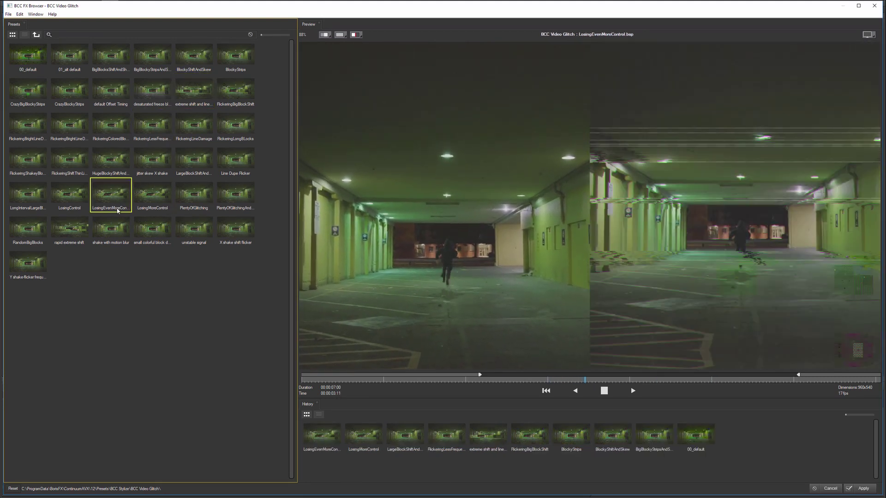
pyautogui.click(116, 228)
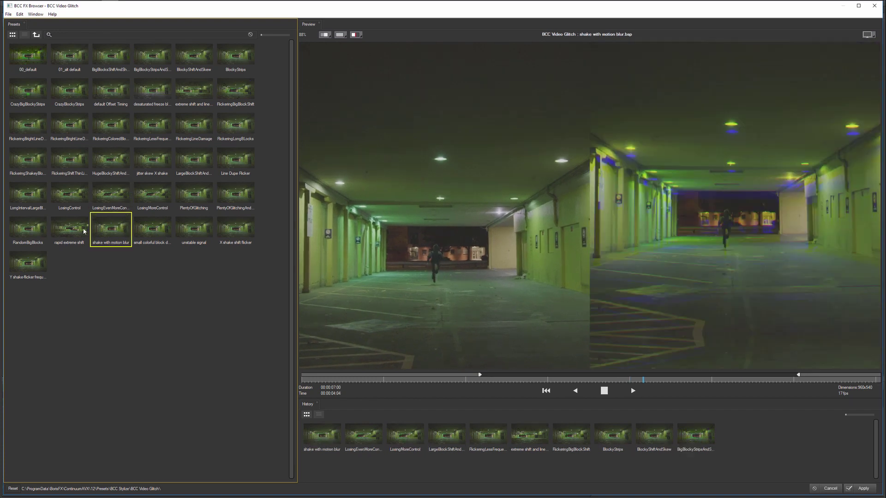
pyautogui.click(181, 236)
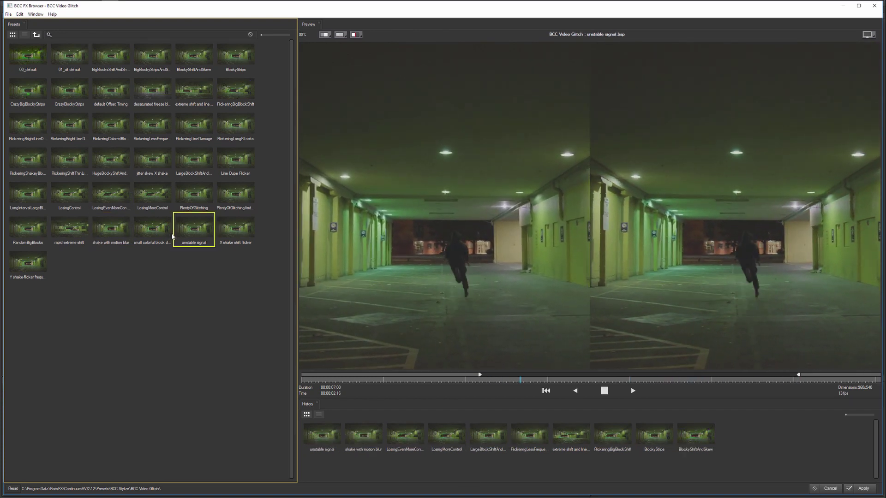
# Set the compare mode to Compare Off and apply the unstable signal preset
pyautogui.click(342, 35)
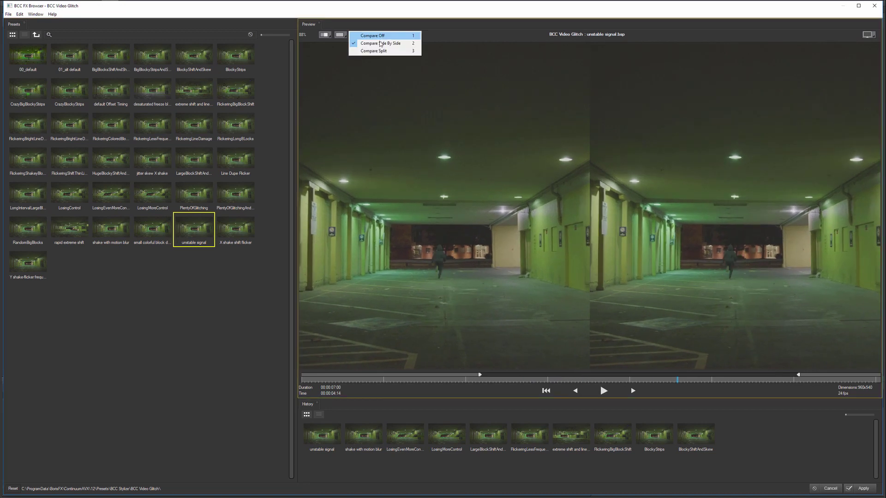
pyautogui.click(381, 37)
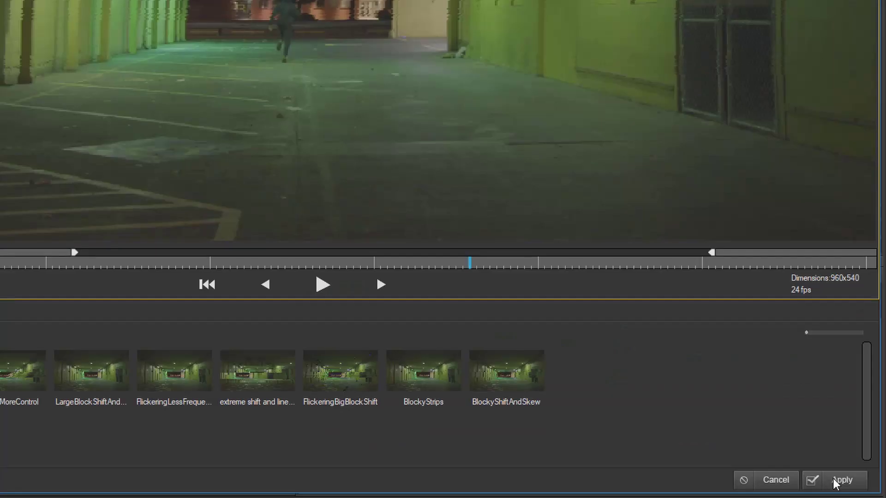
pyautogui.click(861, 488)
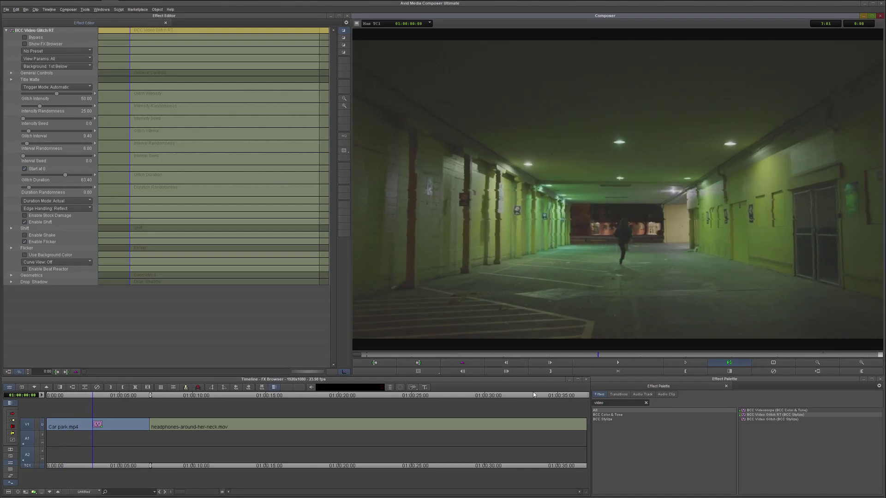
# Play the clip, lower the Glitch Intensity on-screen handle, and raise Intensity Seed to 11.1
pyautogui.press('space')
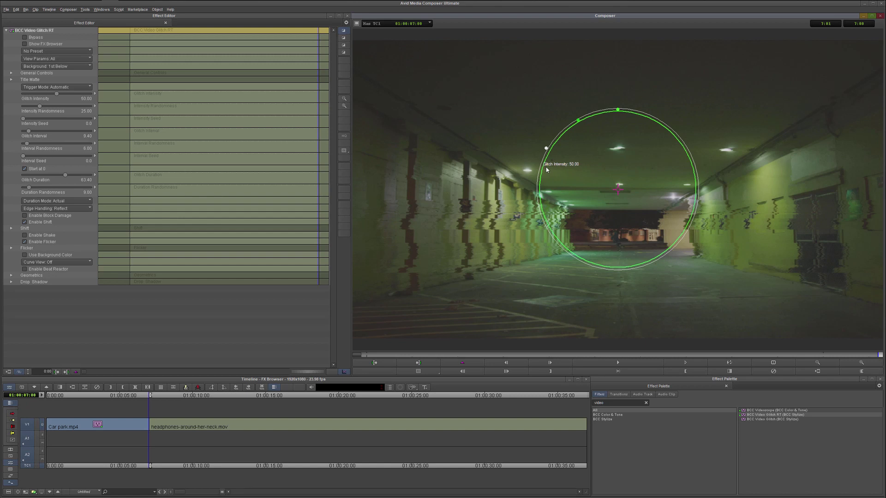
pyautogui.moveTo(546, 170); pyautogui.dragTo(489, 185)
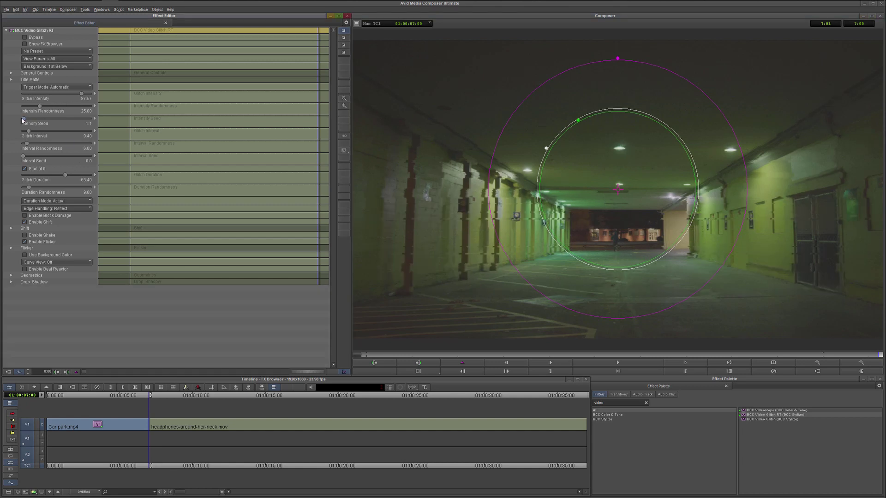
pyautogui.moveTo(23, 118); pyautogui.dragTo(30, 119)
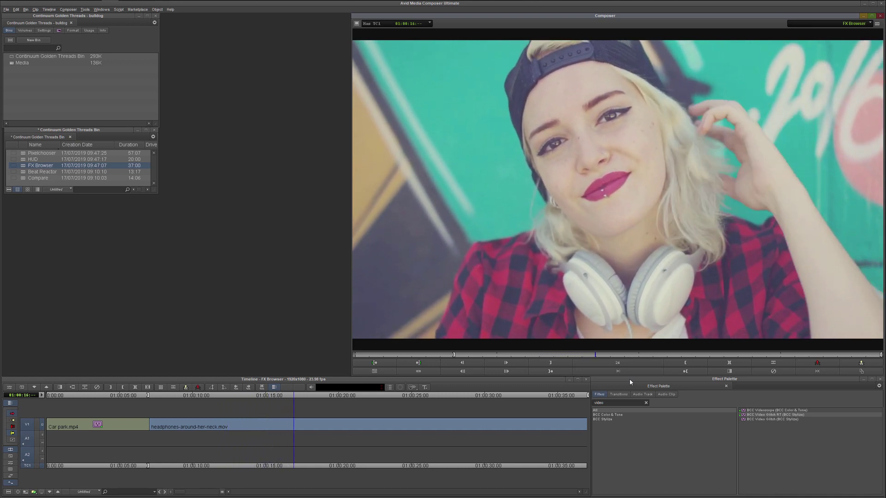
# Search effects for 'brow', drop BCC FX Browser onto the V2 filler, and open its Effect Editor
pyautogui.doubleClick(618, 403)
pyautogui.write('brow')
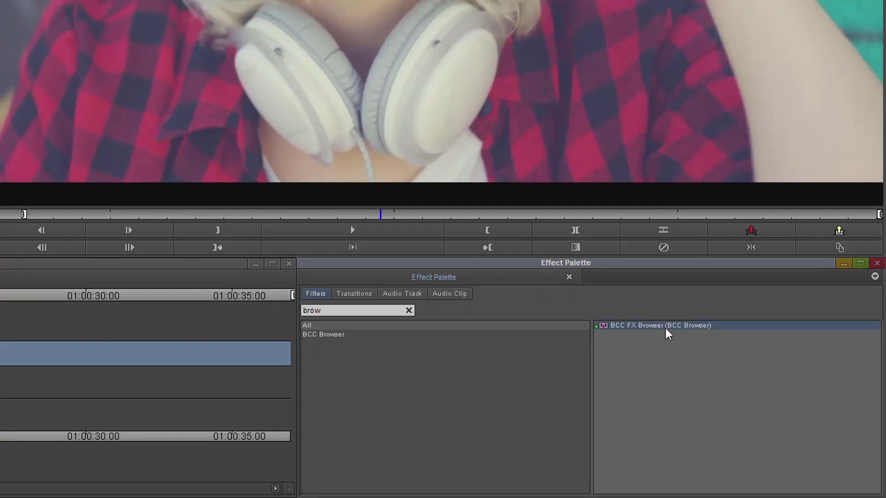
pyautogui.moveTo(670, 330); pyautogui.dragTo(248, 418)
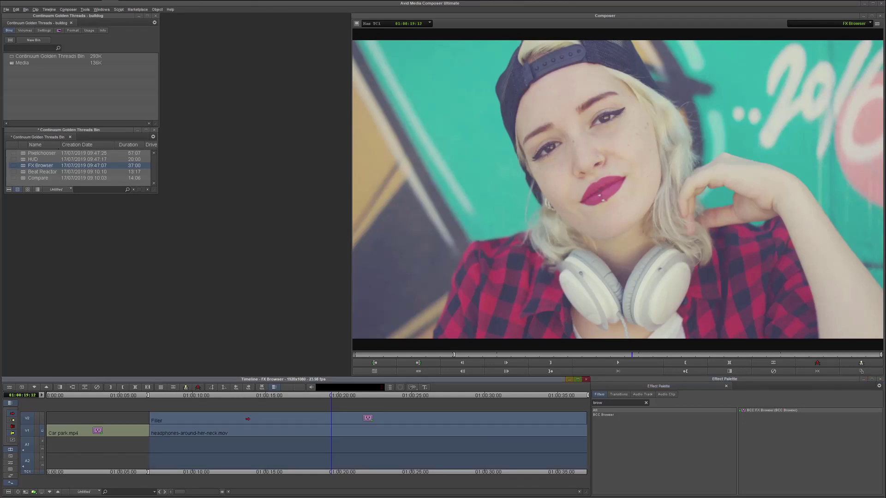
pyautogui.hotkey('ctrl', '8')
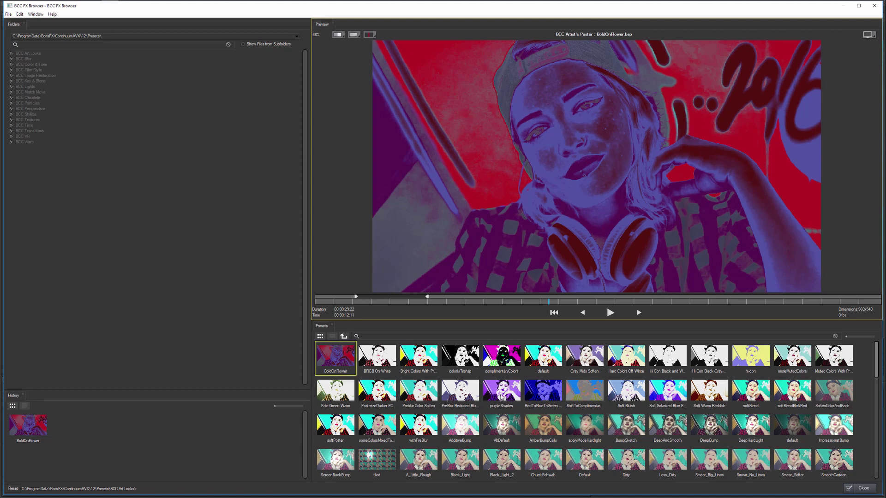
pyautogui.click(11, 54)
pyautogui.click(11, 125)
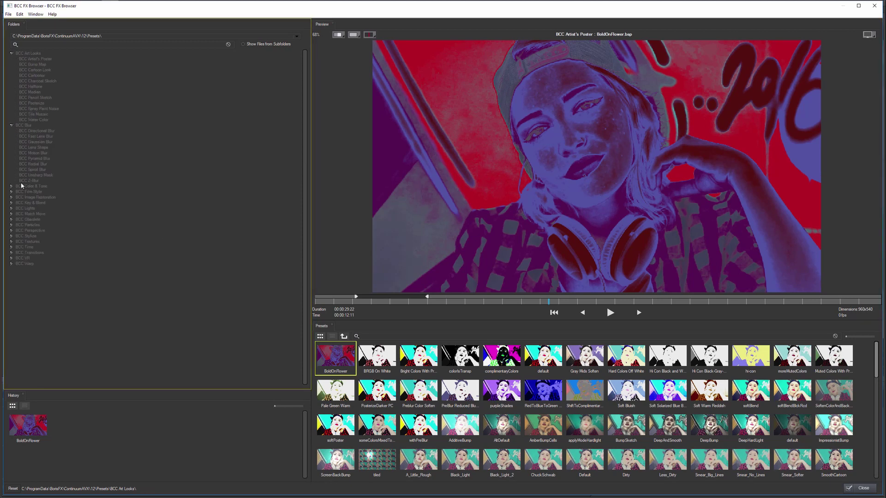
pyautogui.click(11, 192)
pyautogui.click(11, 187)
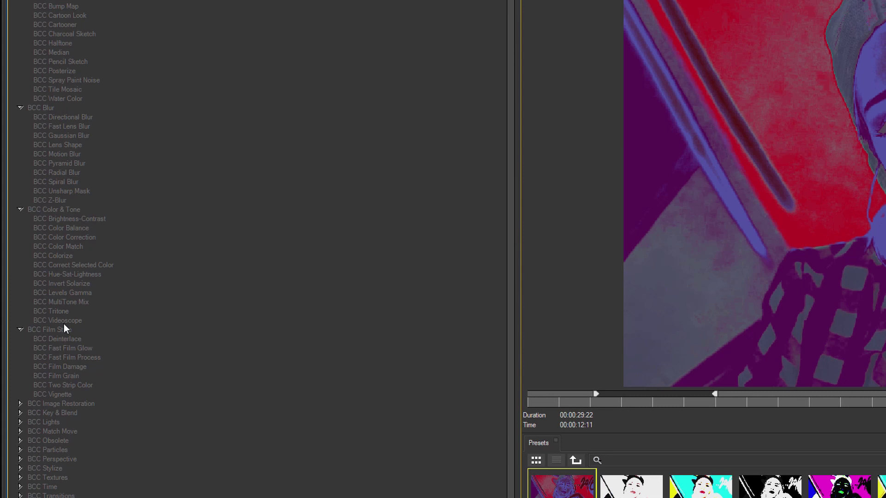
pyautogui.click(70, 293)
pyautogui.click(70, 303)
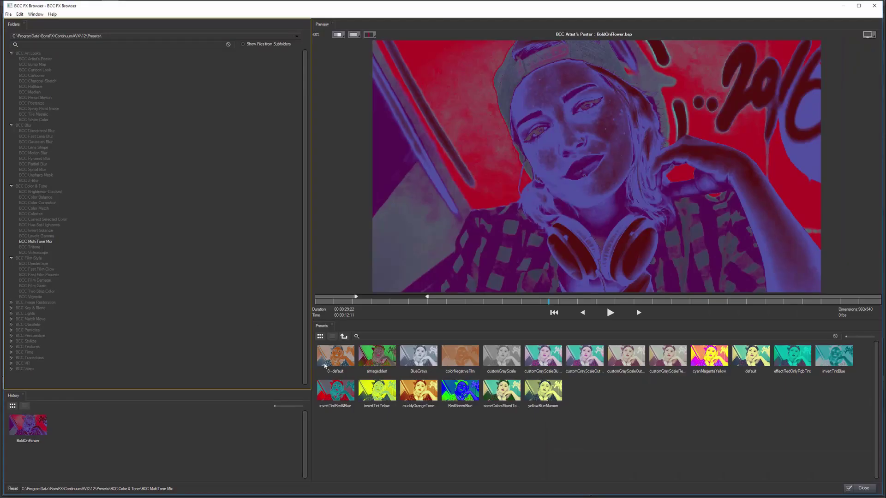
pyautogui.click(386, 400)
pyautogui.click(418, 391)
pyautogui.click(460, 356)
pyautogui.click(460, 391)
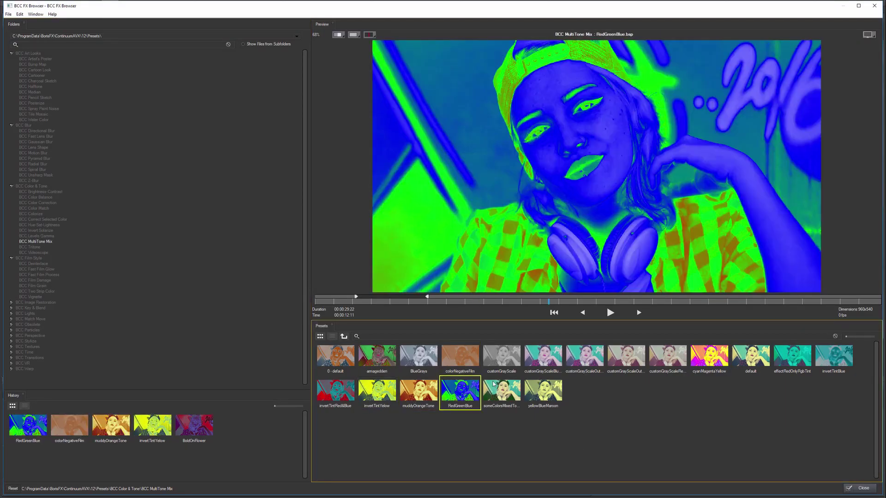
pyautogui.click(501, 391)
pyautogui.click(498, 363)
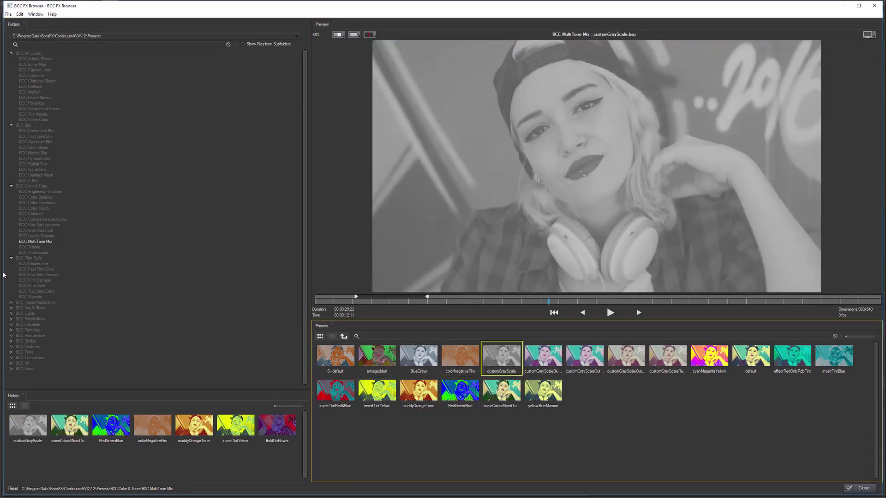
pyautogui.click(35, 248)
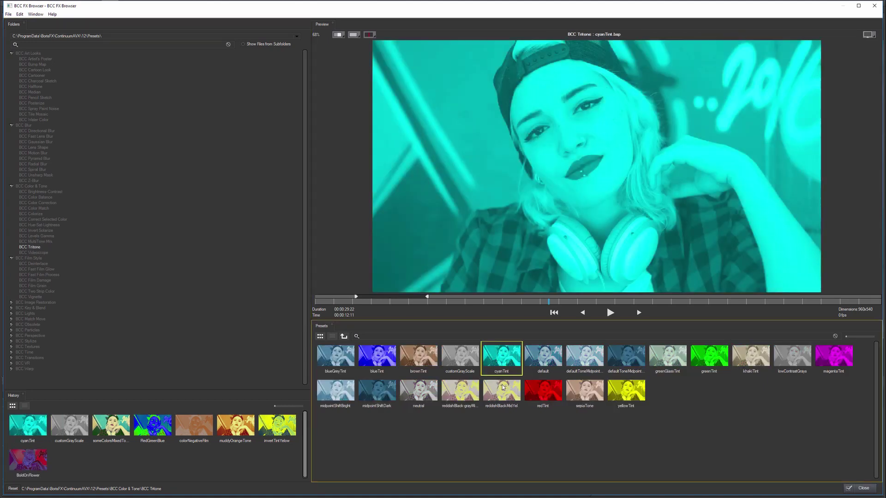
pyautogui.click(543, 390)
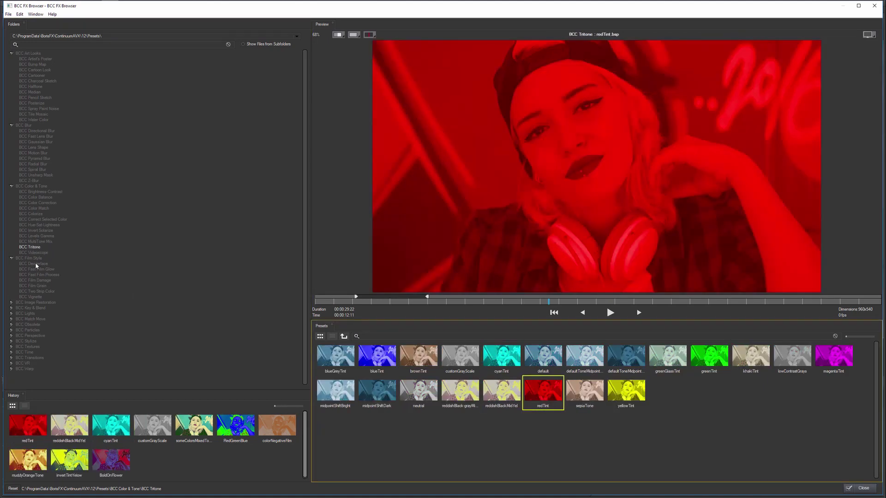
pyautogui.click(47, 275)
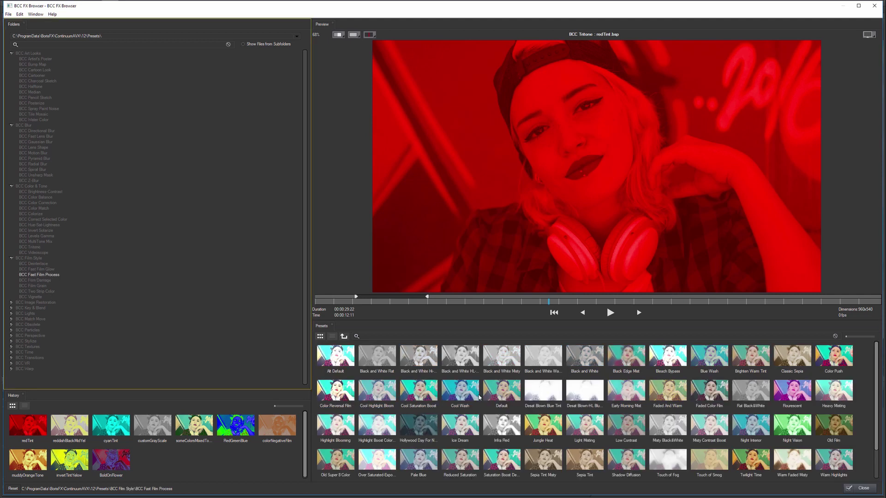
pyautogui.click(751, 425)
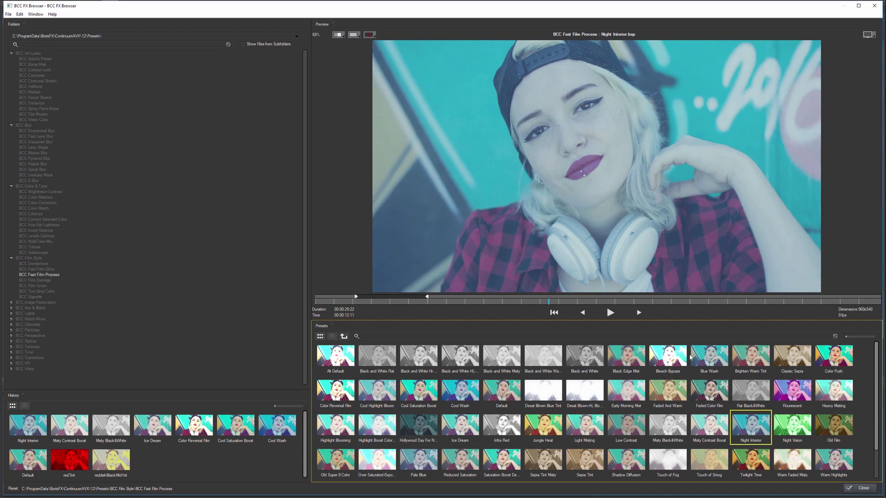
pyautogui.click(667, 356)
pyautogui.click(709, 356)
pyautogui.click(792, 356)
pyautogui.click(830, 359)
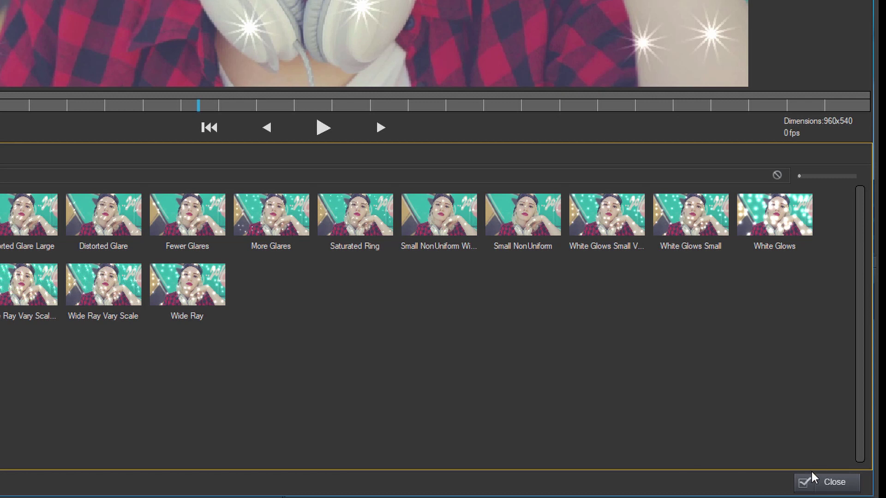
pyautogui.click(811, 480)
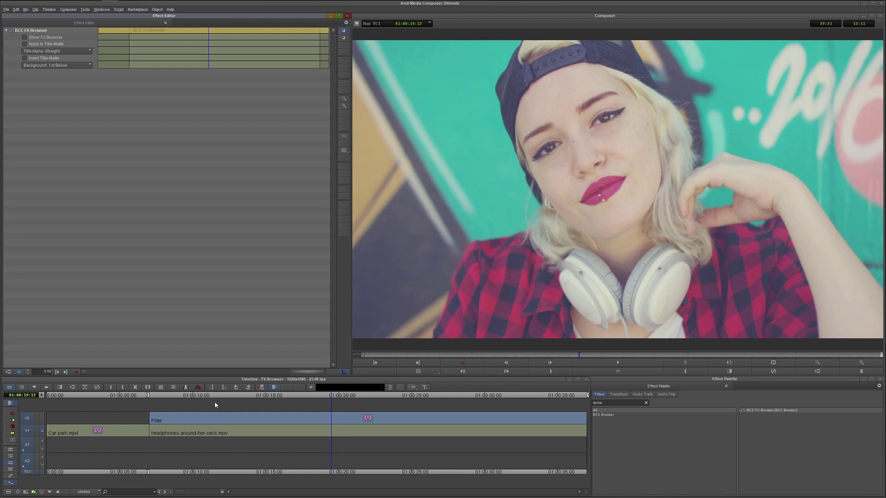
# Replace the Effect Palette search text with 'film'
pyautogui.click(599, 402)
pyautogui.write('film')
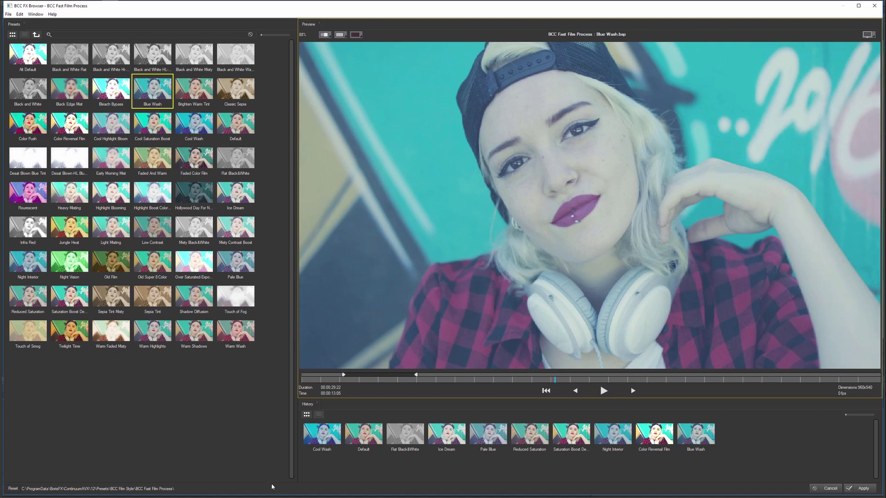
# Compare Warm Shadows, Old Film, Low Contrast and blooming looks, then apply Old Super 8 Color
pyautogui.click(194, 332)
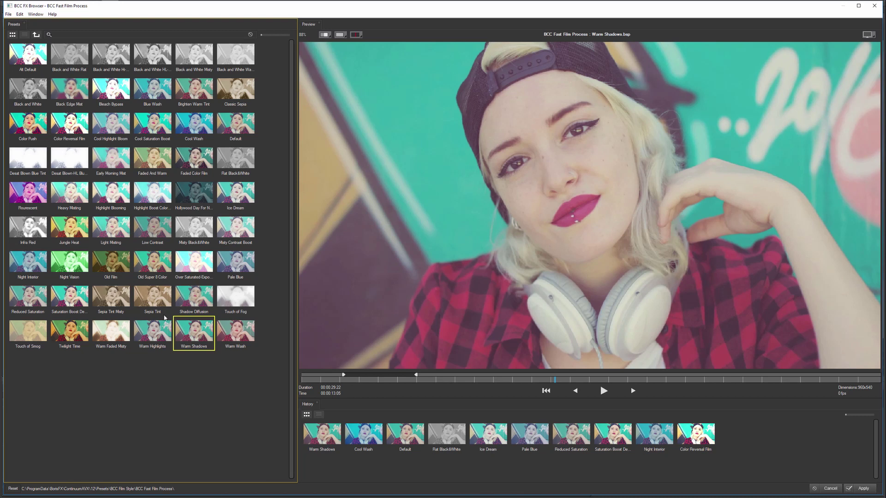
pyautogui.click(152, 261)
pyautogui.click(111, 261)
pyautogui.click(152, 227)
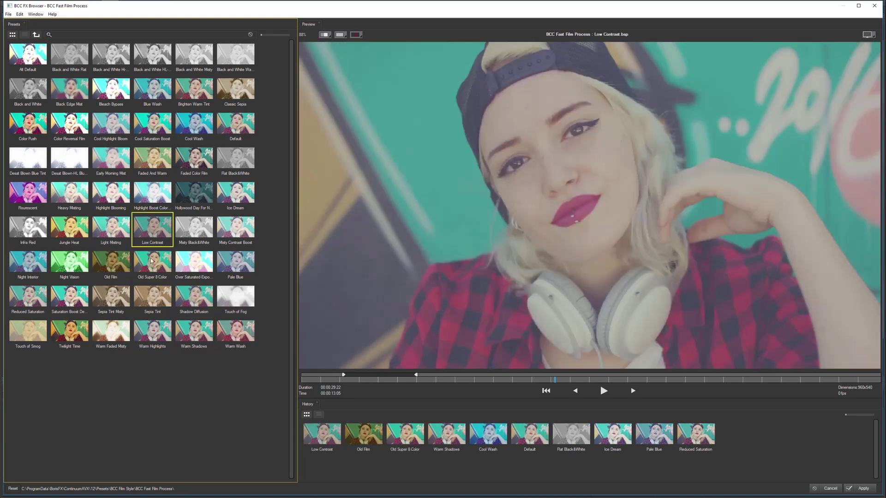
pyautogui.click(111, 261)
pyautogui.click(154, 267)
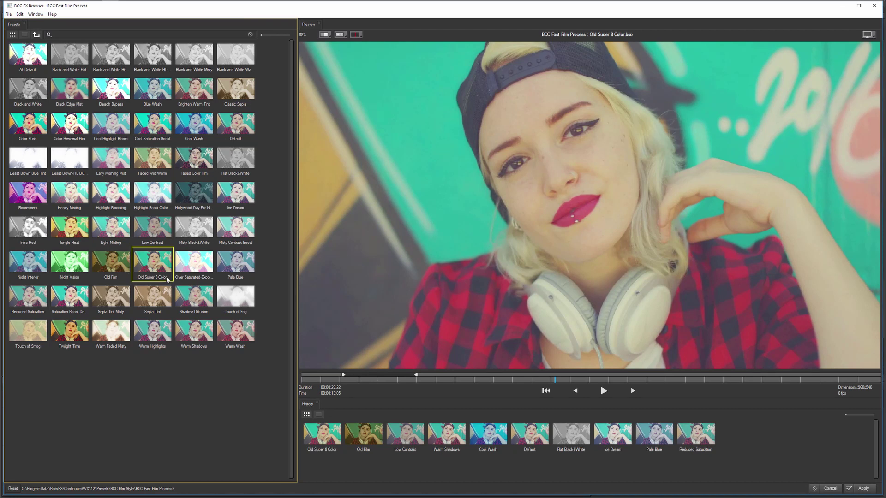
pyautogui.click(112, 199)
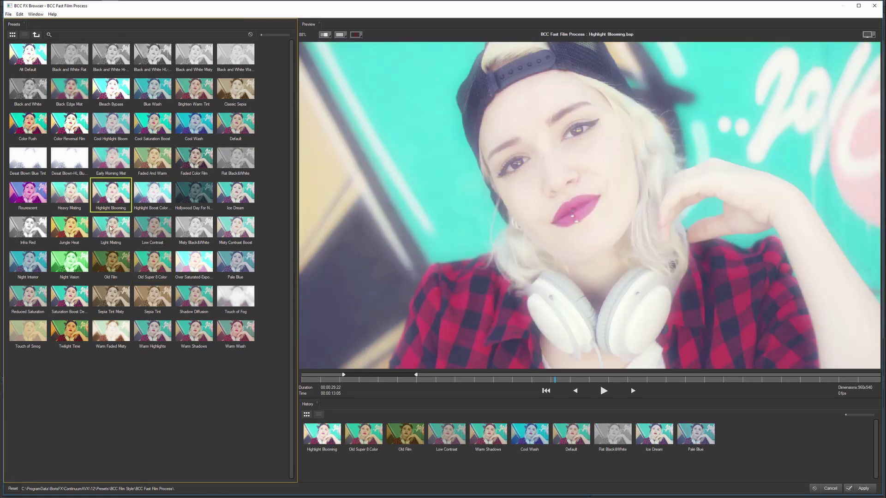
pyautogui.click(109, 227)
pyautogui.click(141, 204)
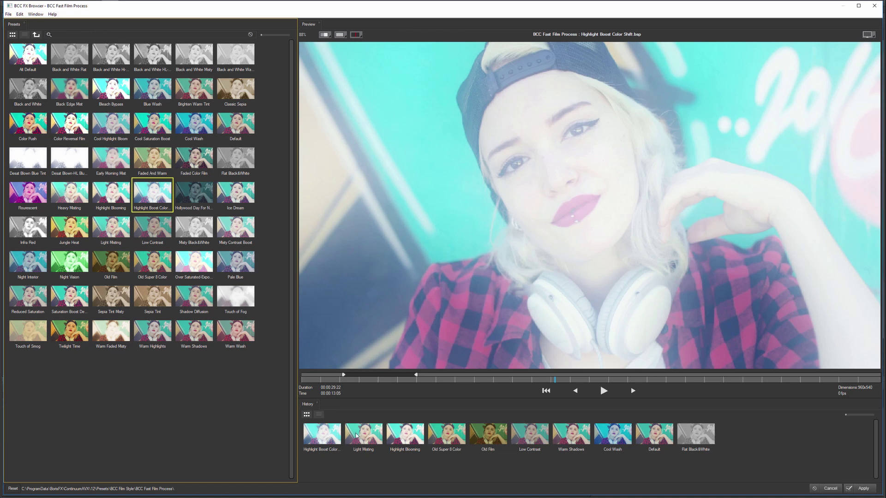
pyautogui.click(441, 436)
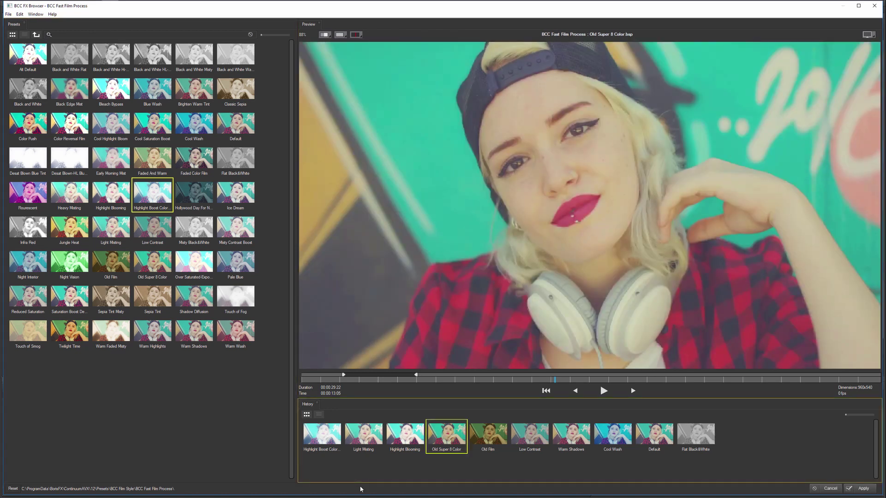
pyautogui.click(864, 489)
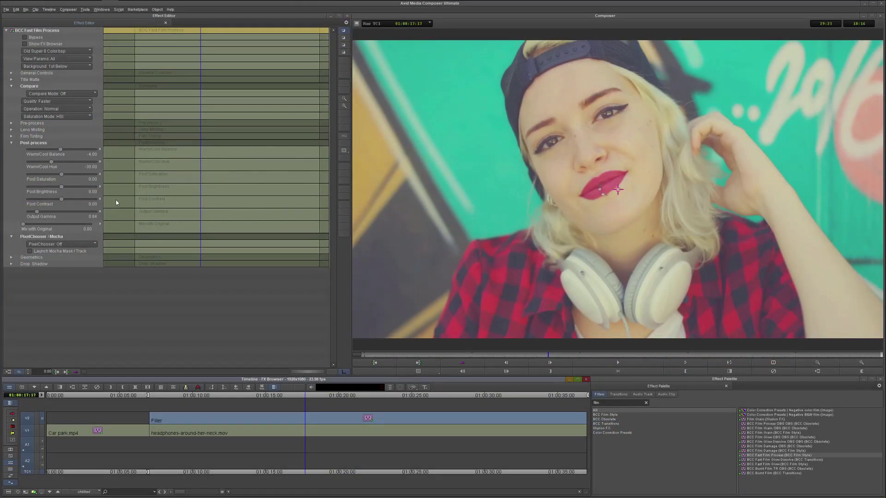
# Raise the Fast Film Process Post Contrast to 19.54 on the headphones clip
pyautogui.moveTo(62, 199); pyautogui.dragTo(67, 200)
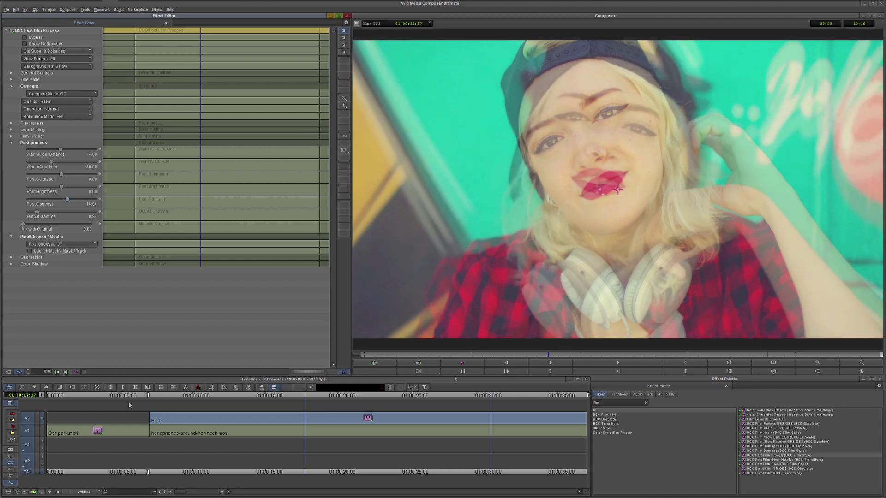